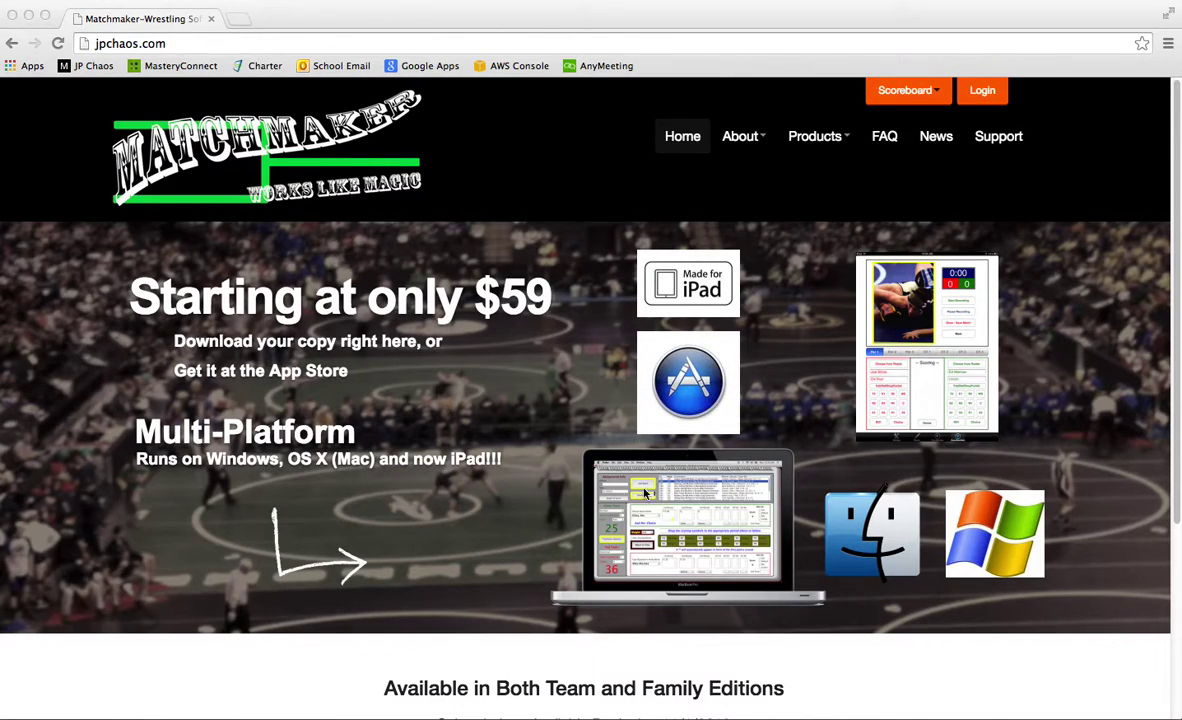
# Step: Reload the Matchmaker homepage, go to the login page, and highlight its new-wrestler account note
pyautogui.click(172, 46)
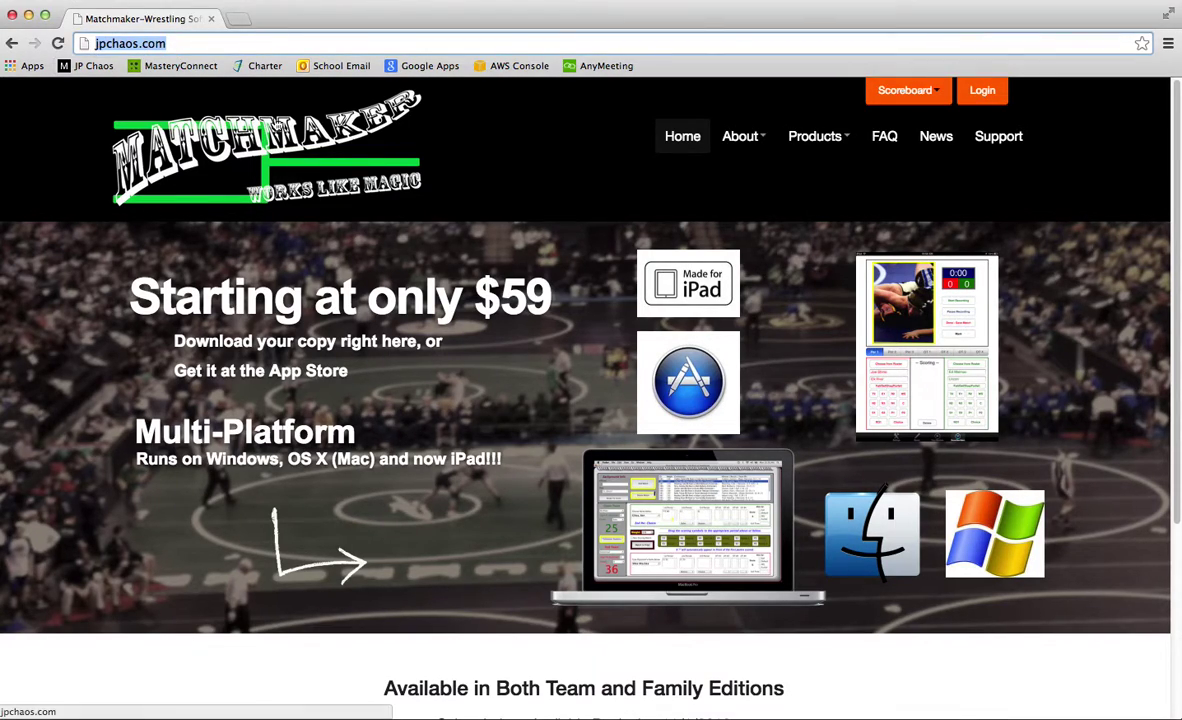
pyautogui.press('Return')
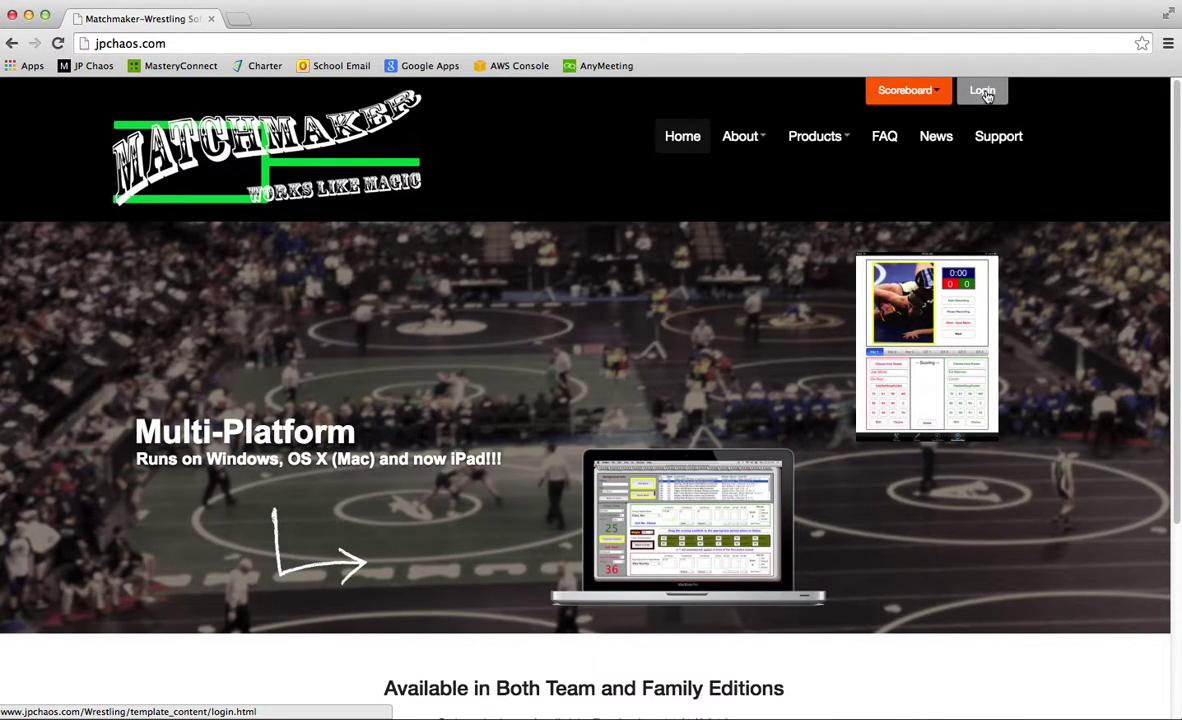
pyautogui.click(981, 92)
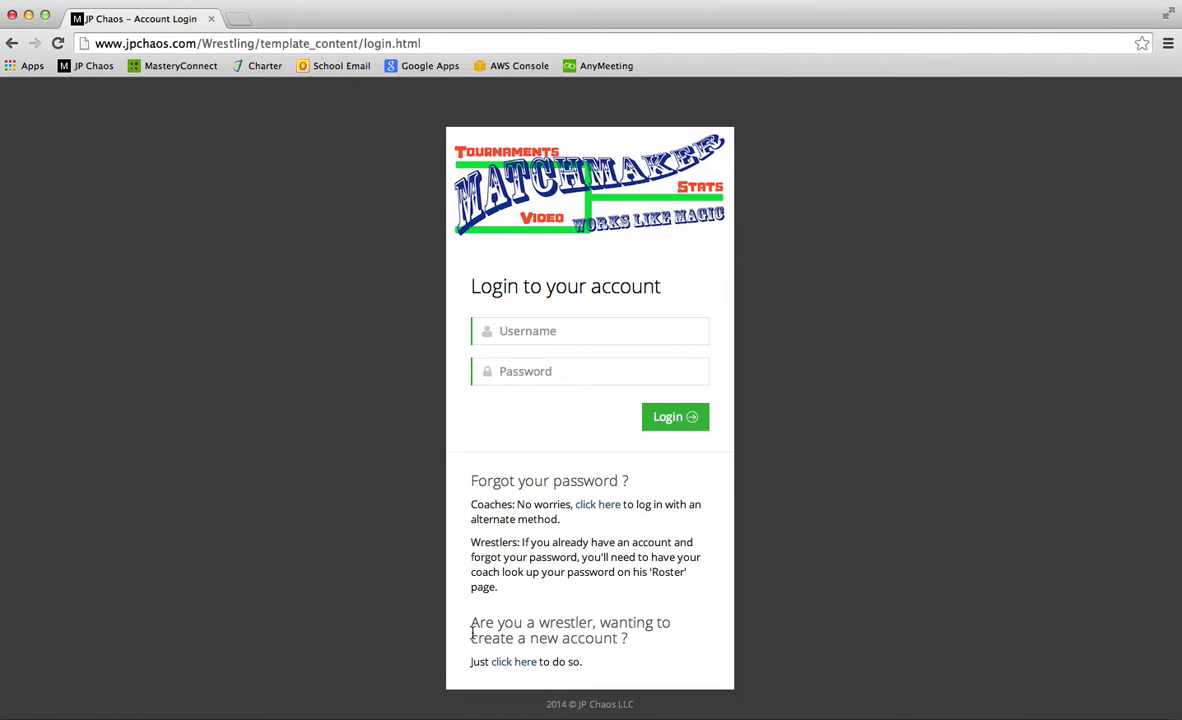
pyautogui.moveTo(469, 623); pyautogui.dragTo(630, 640)
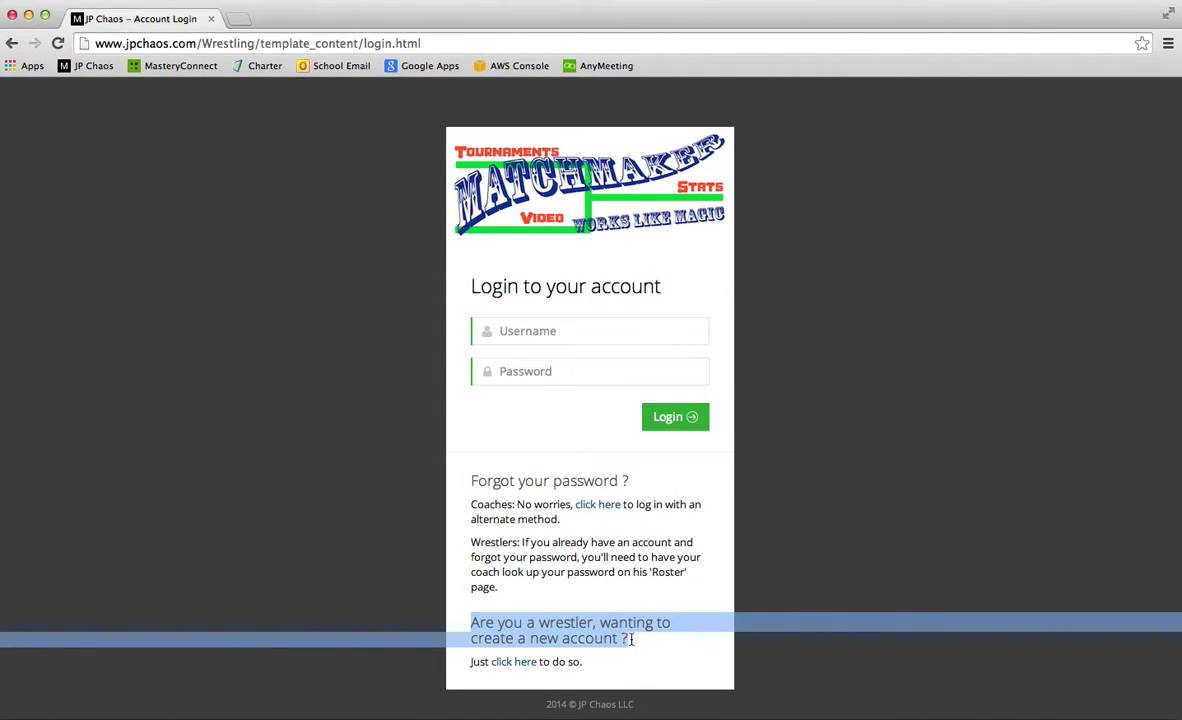
pyautogui.click(661, 663)
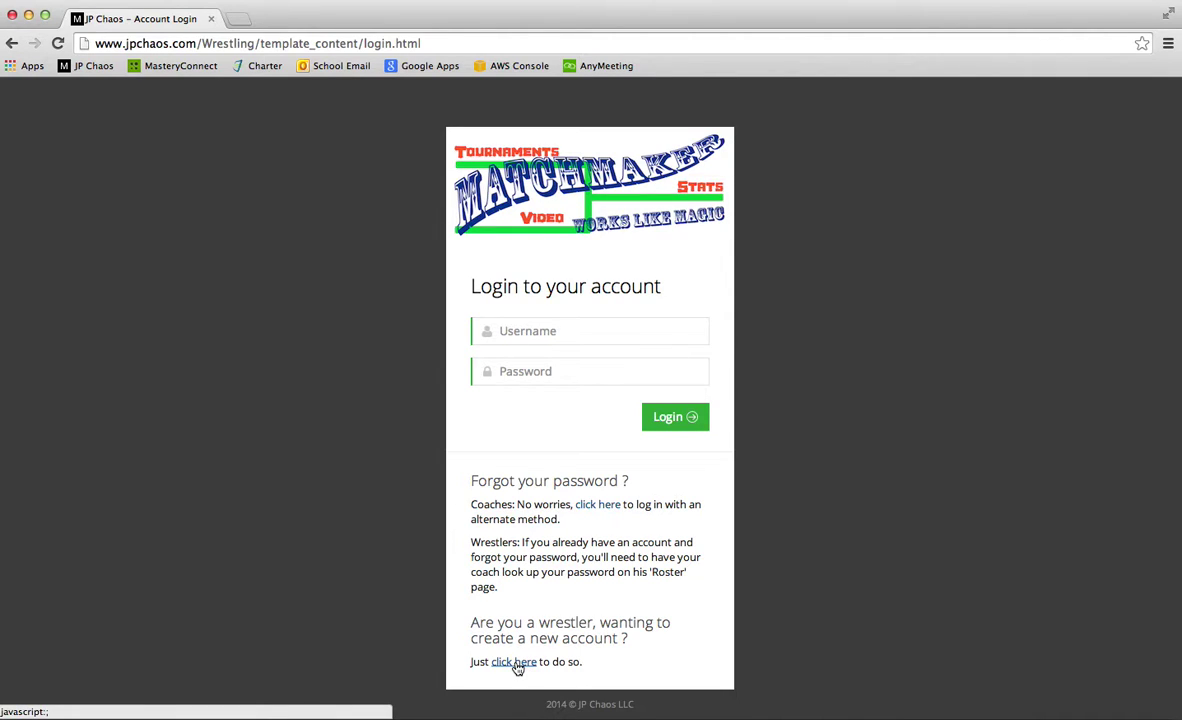
pyautogui.click(514, 662)
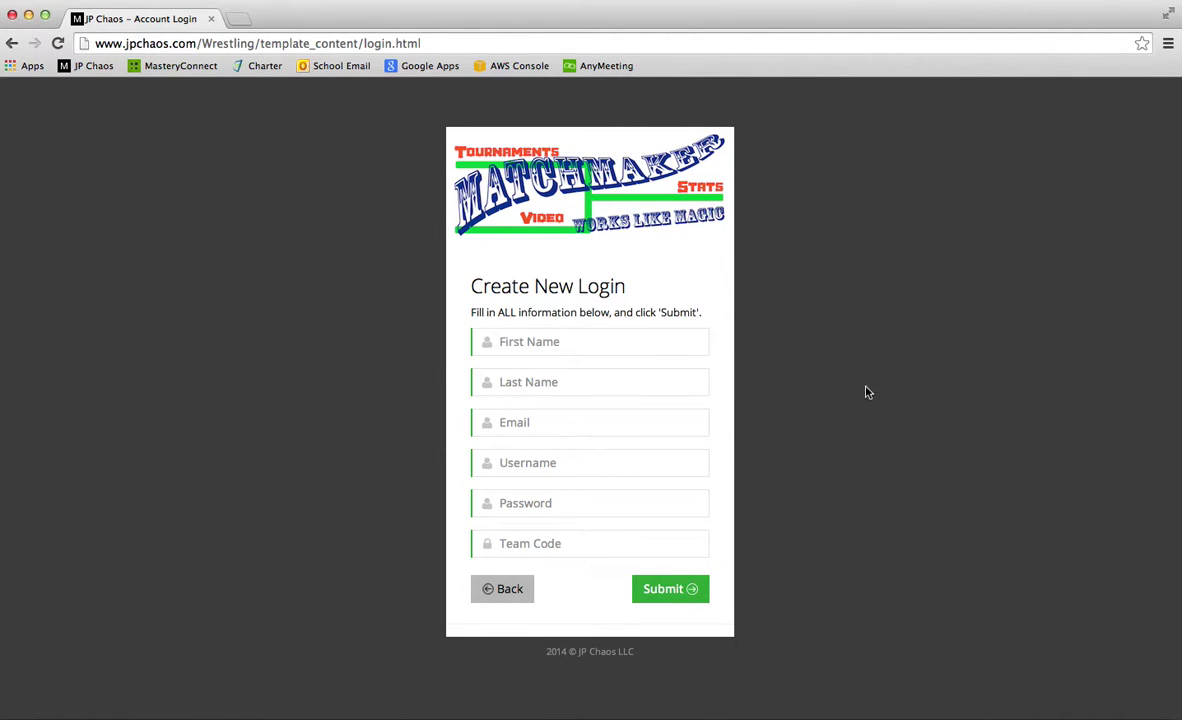
pyautogui.click(574, 334)
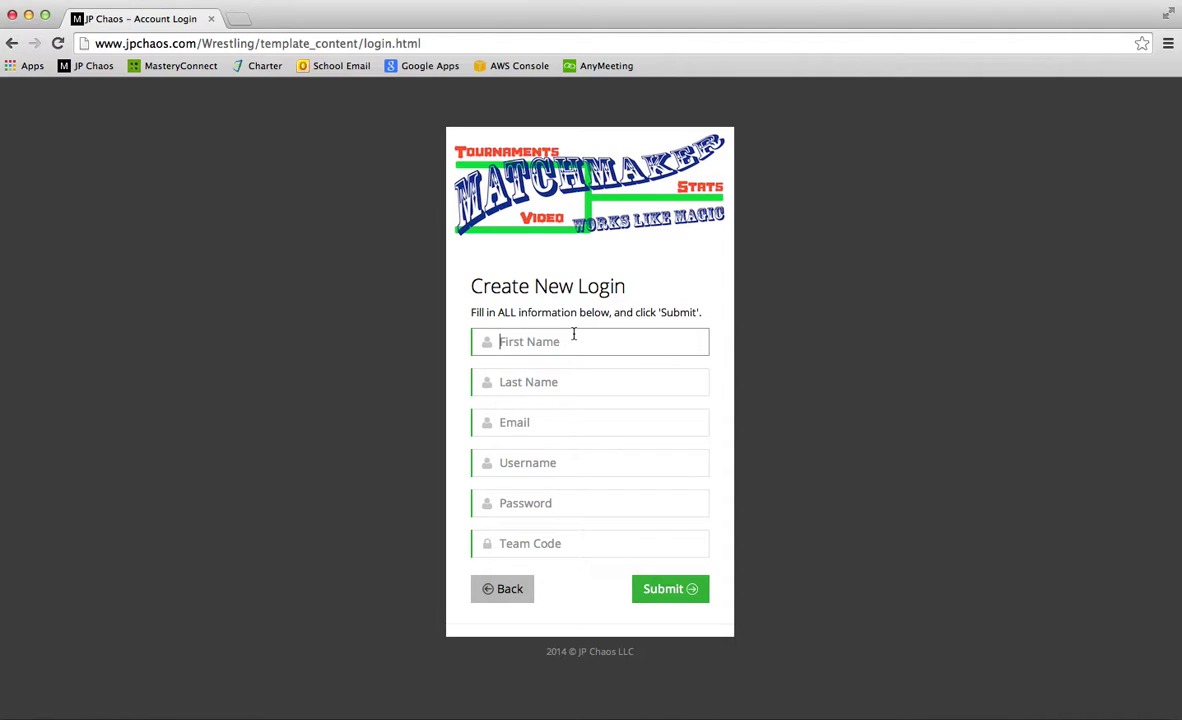
pyautogui.press('Tab')
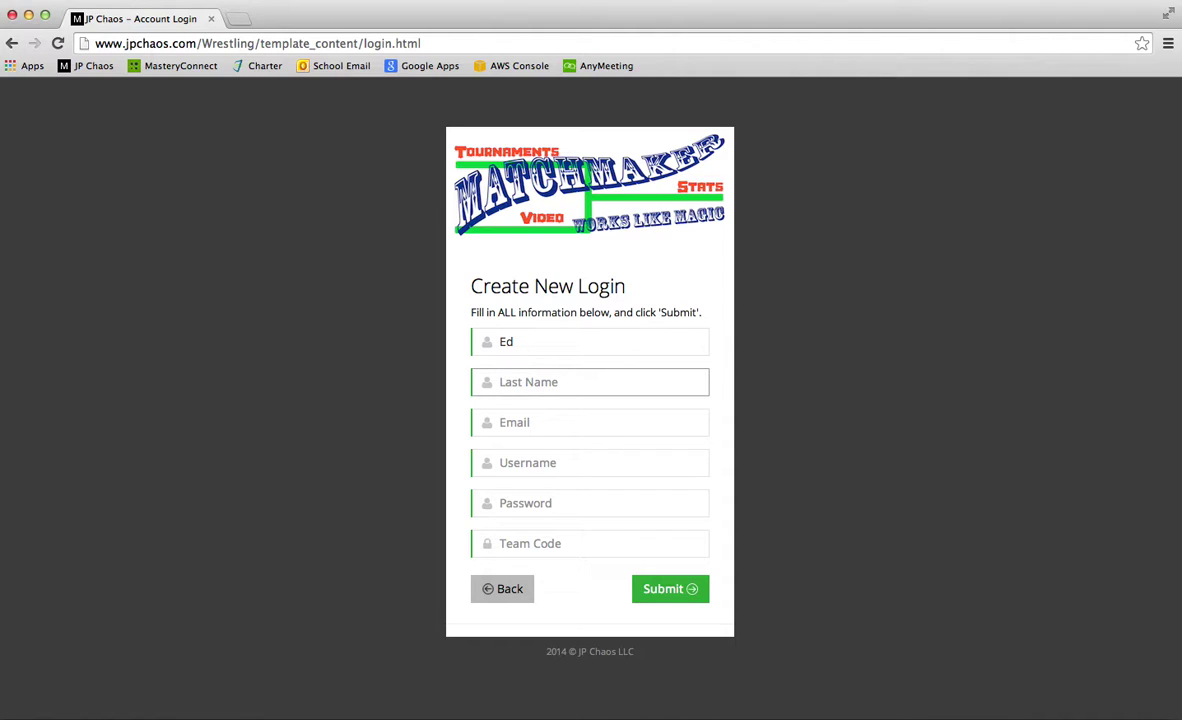
pyautogui.press('Tab')
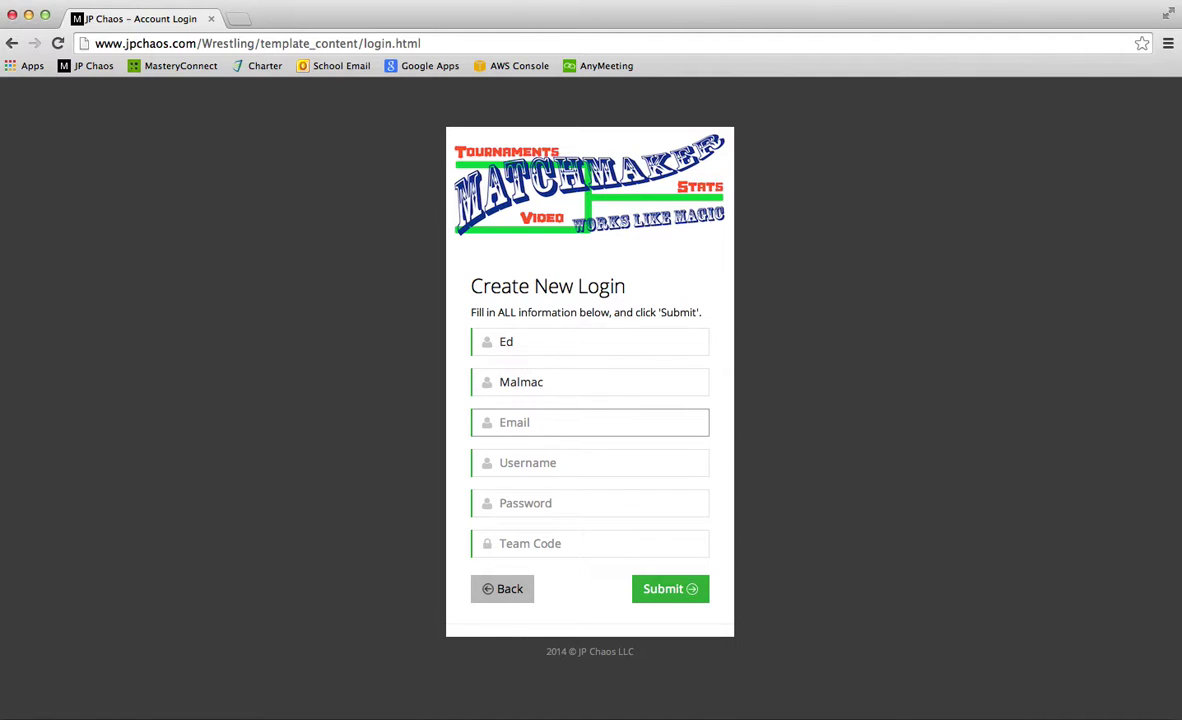
pyautogui.press('Tab')
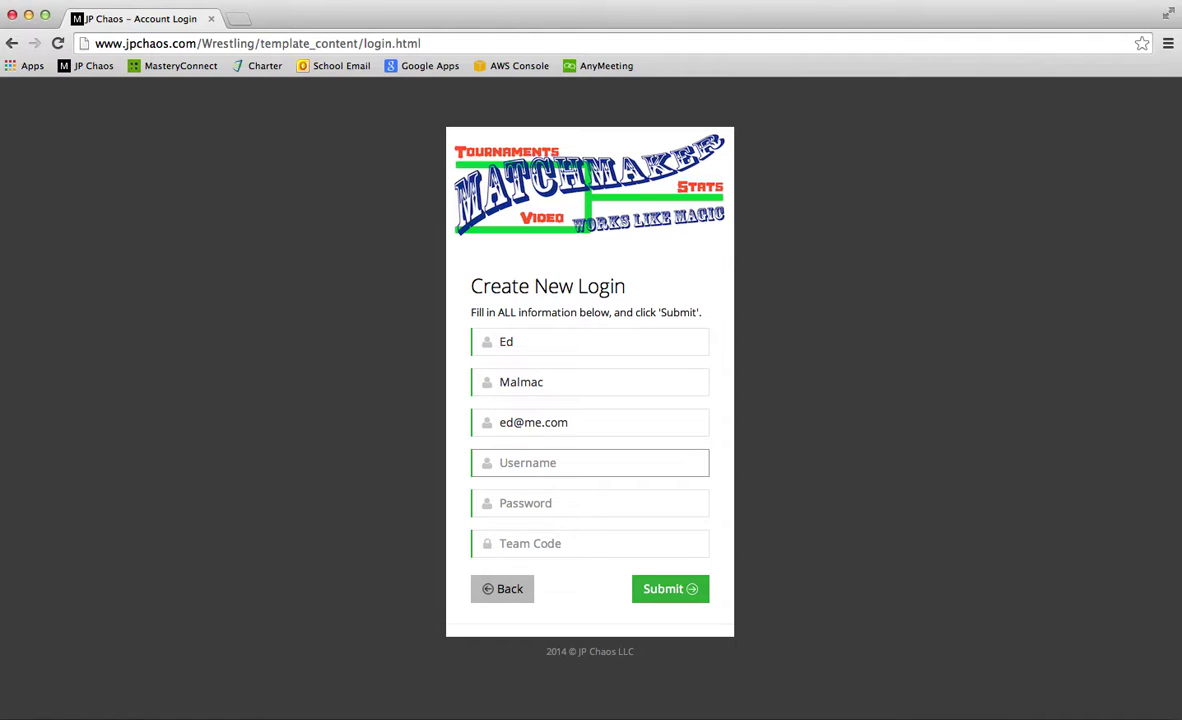
pyautogui.press('Tab')
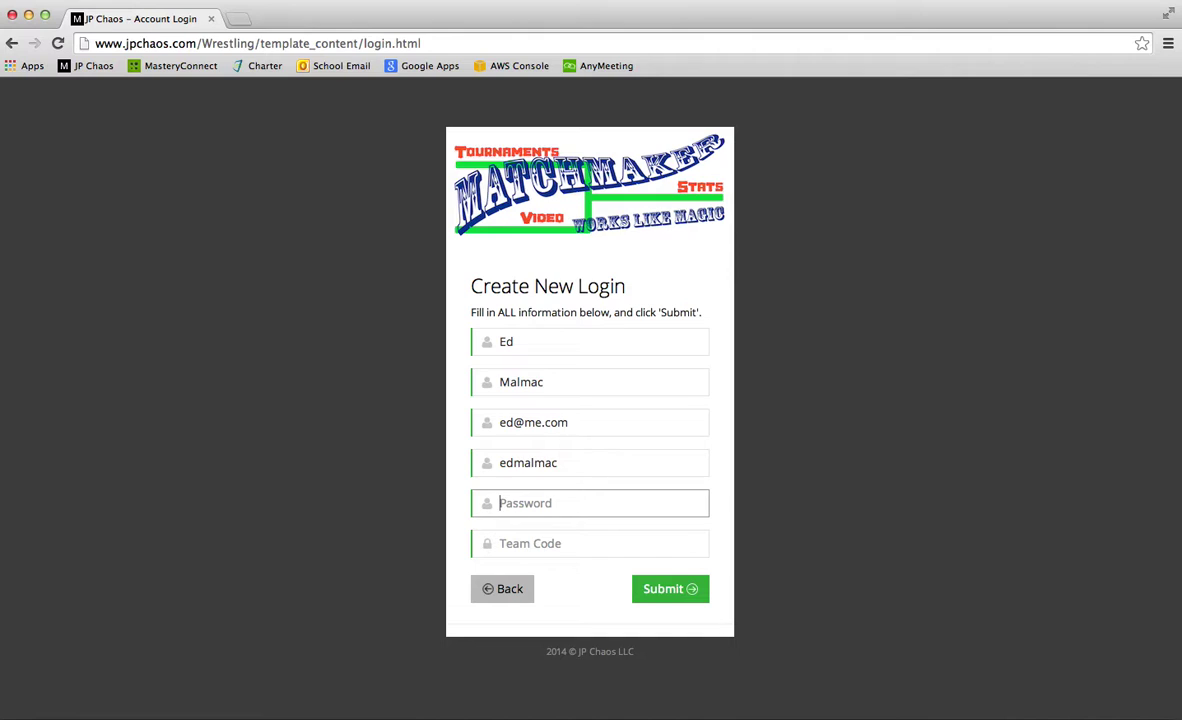
pyautogui.write('f')
pyautogui.press('BackSpace')
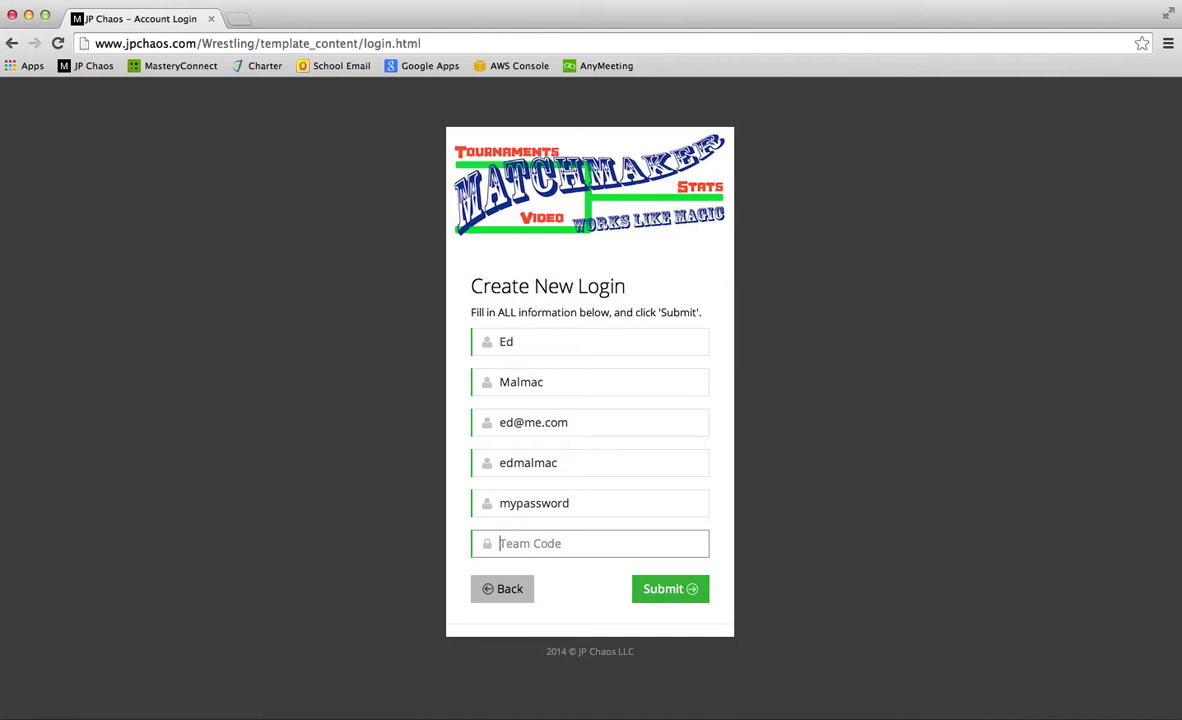
pyautogui.click(676, 590)
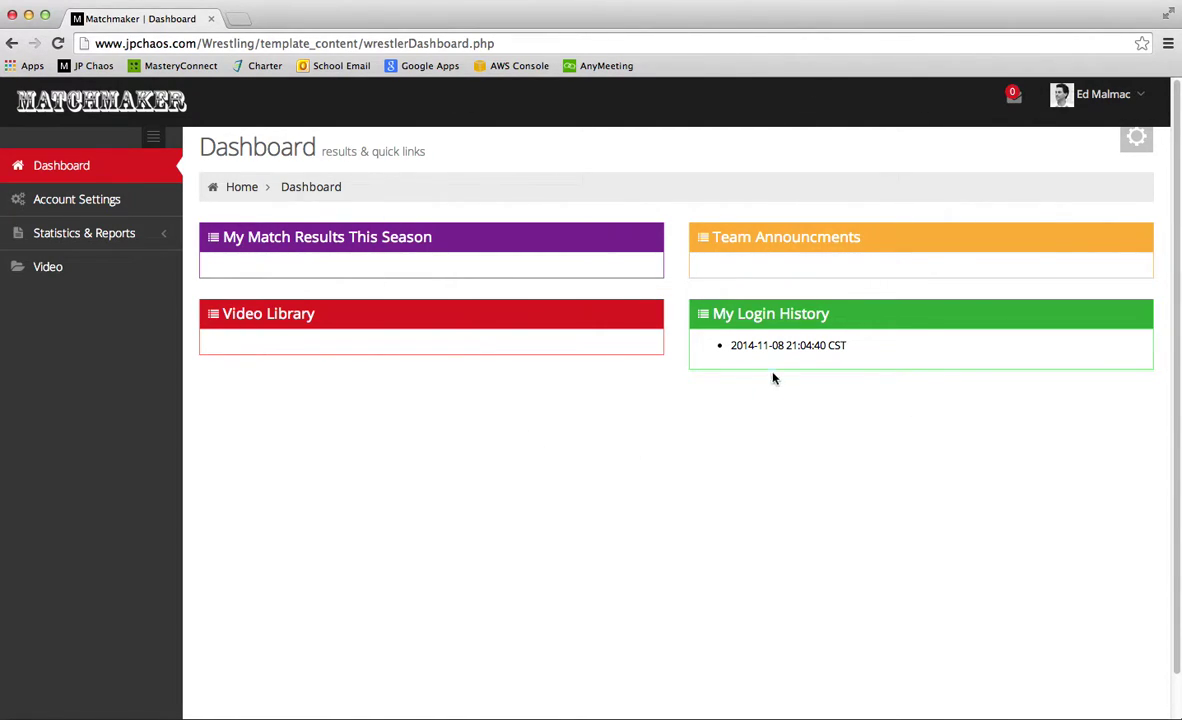
# Step: Glance at the account menu and messages list, then view Account Settings
pyautogui.click(1104, 98)
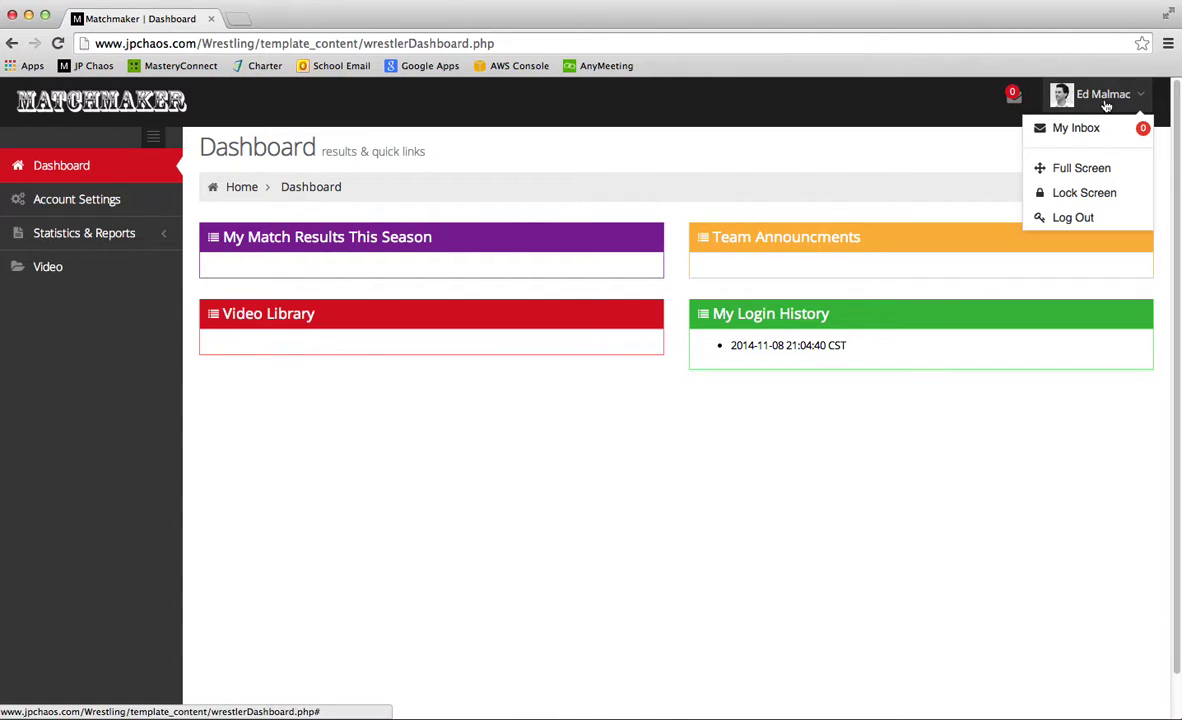
pyautogui.click(1015, 95)
pyautogui.click(1100, 96)
pyautogui.click(1015, 95)
pyautogui.click(370, 360)
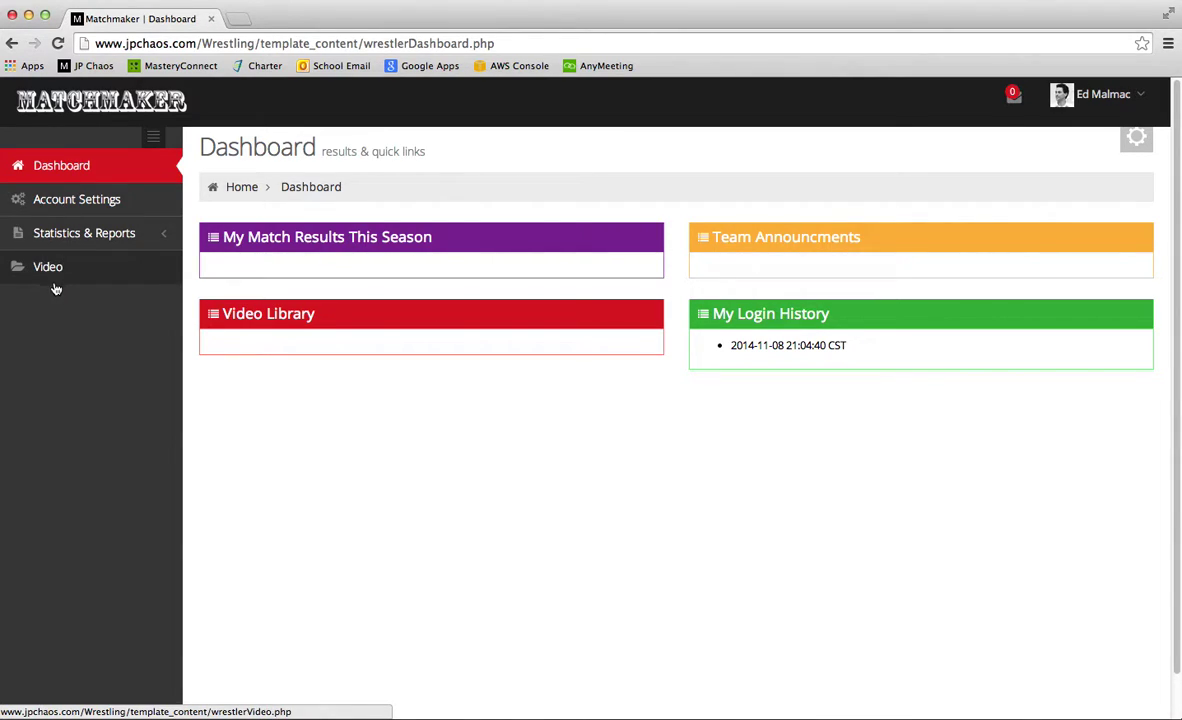
pyautogui.click(55, 200)
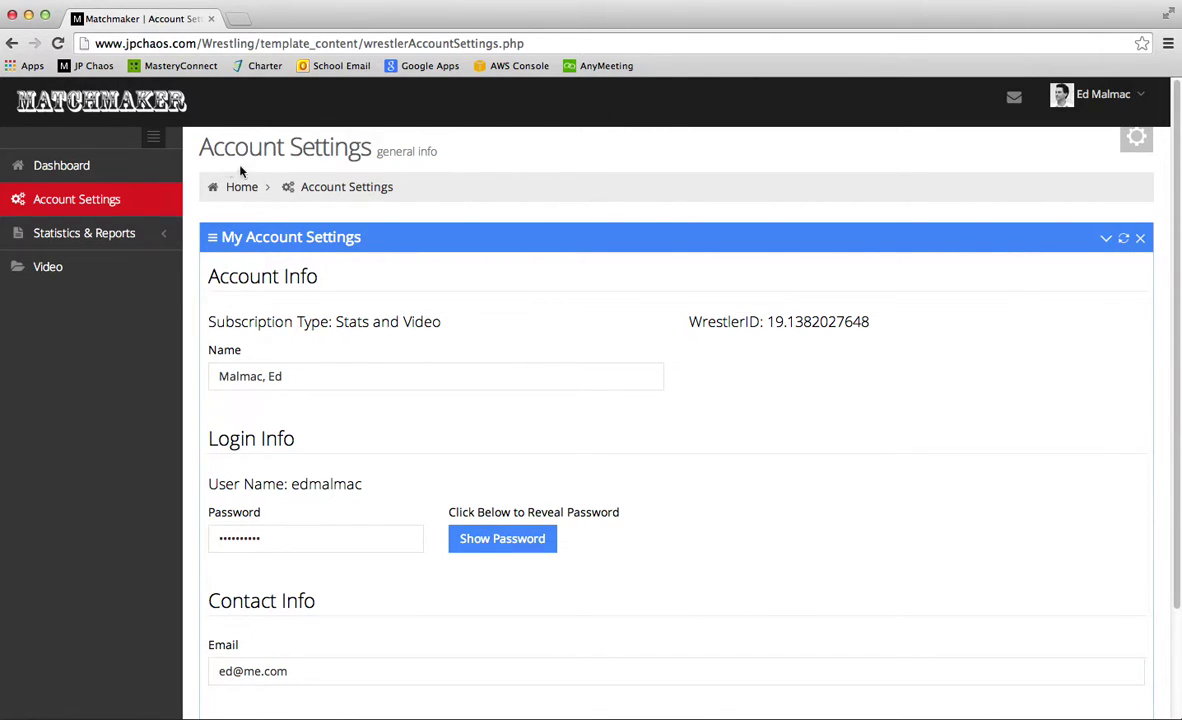
# Step: Go back to the Dashboard and open the account menu
pyautogui.click(66, 166)
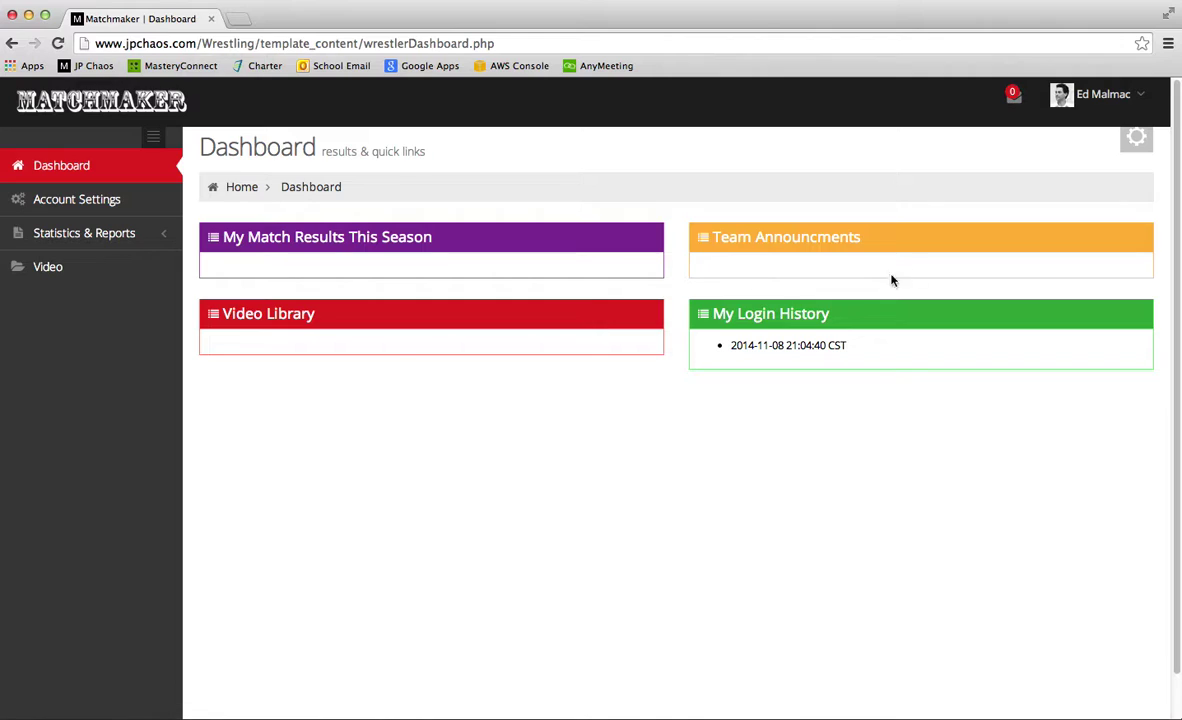
pyautogui.click(1104, 97)
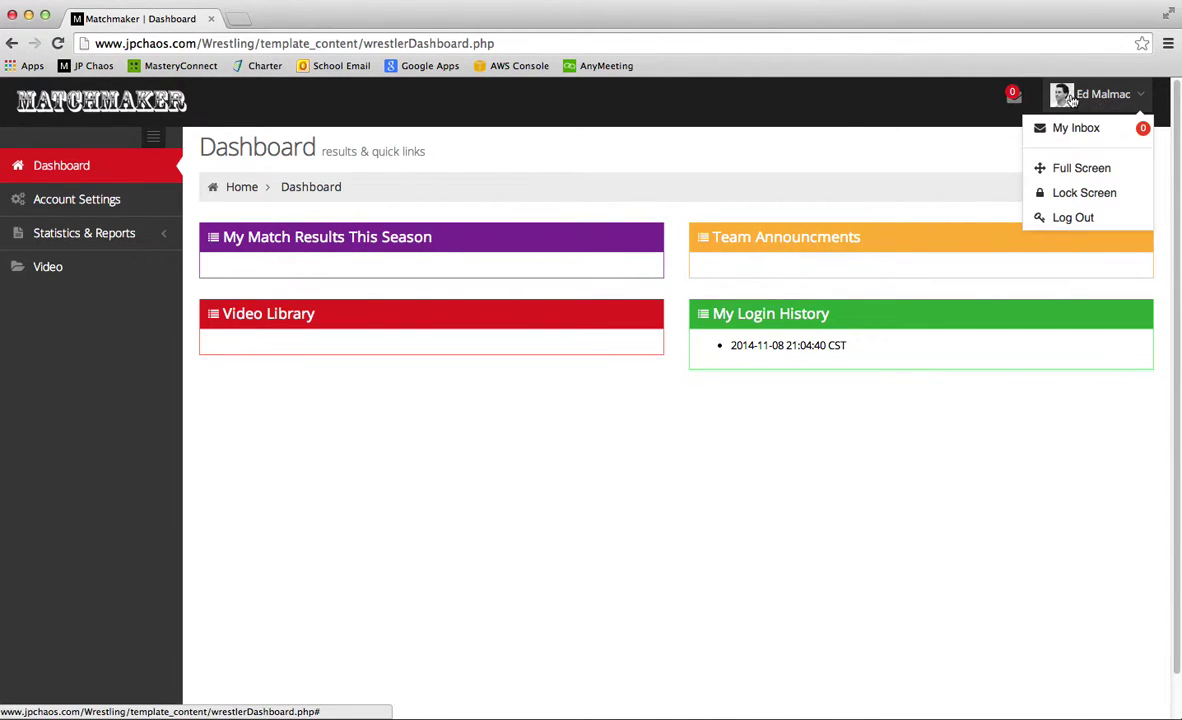